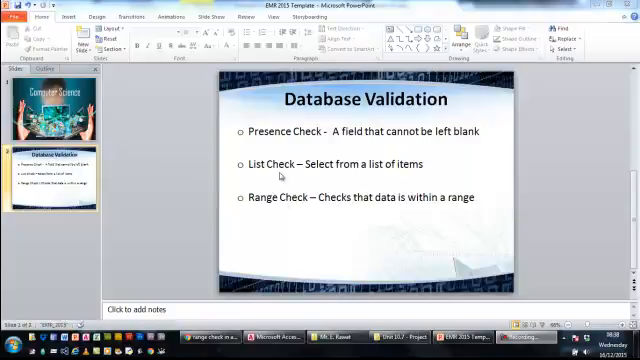
Save the Student_Data table and review its 46 records in the datasheet.
{"action": "left_click", "coordinate": [276, 337]}
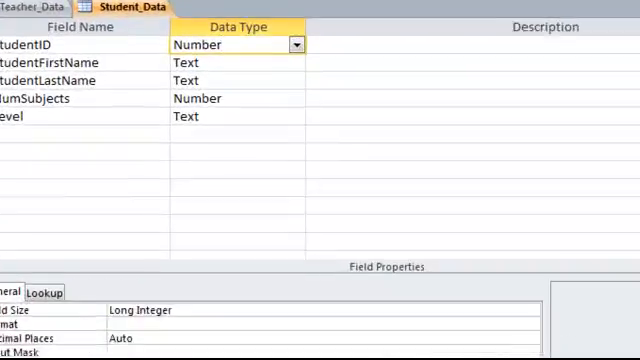
{"action": "left_click", "coordinate": [390, 266]}
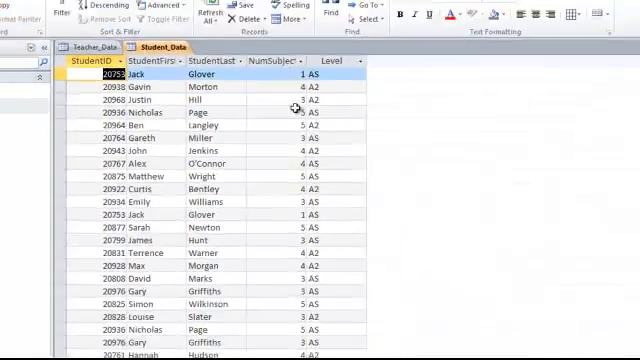
{"action": "scroll", "coordinate": [272, 215], "scroll_direction": "down", "scroll_amount": 3}
{"action": "scroll", "coordinate": [272, 215], "scroll_direction": "down", "scroll_amount": 3}
{"action": "scroll", "coordinate": [272, 215], "scroll_direction": "down", "scroll_amount": 2}
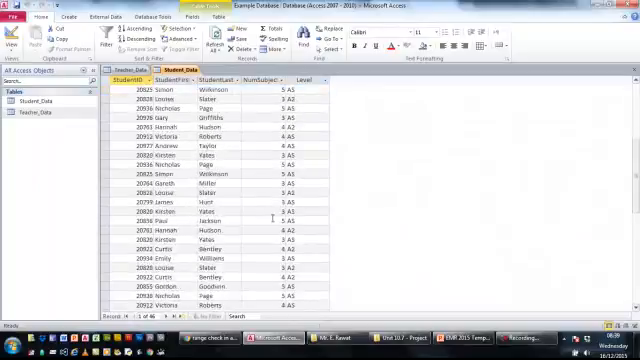
{"action": "scroll", "coordinate": [272, 218], "scroll_direction": "up", "scroll_amount": 8}
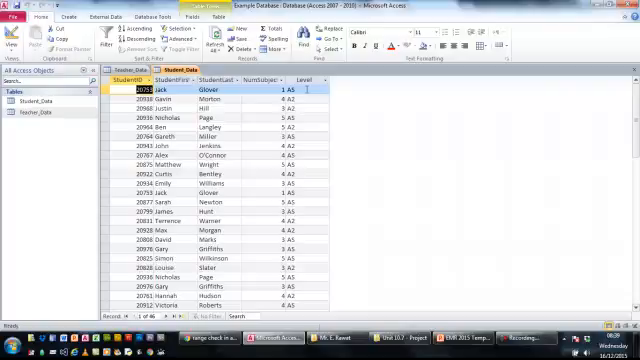
Make StudentFirstName a required field in the Student_Data design.
{"action": "left_click", "coordinate": [10, 36]}
{"action": "key", "text": "alt+Tab"}
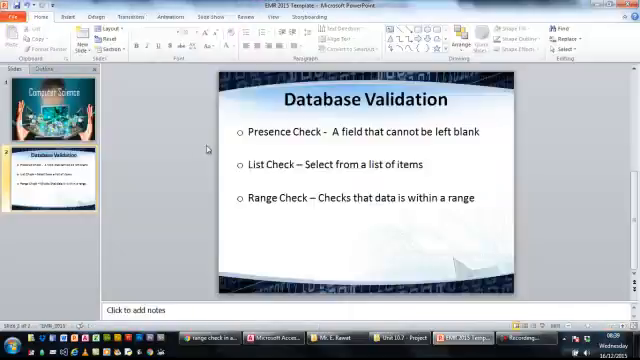
{"action": "key", "text": "alt+Tab"}
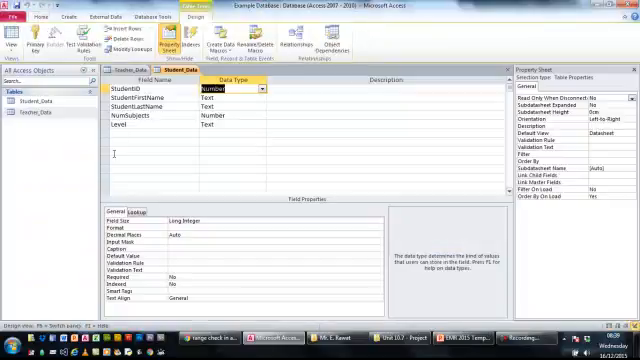
{"action": "left_click", "coordinate": [220, 98]}
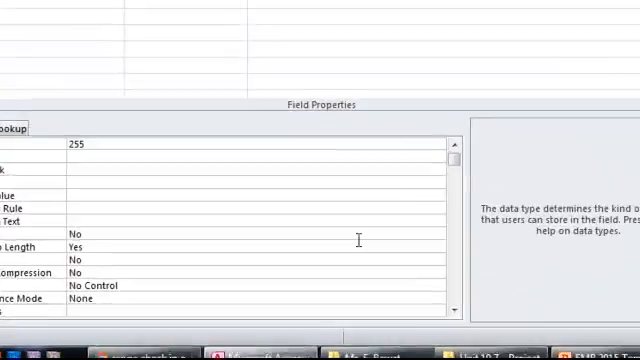
{"action": "left_click", "coordinate": [454, 213]}
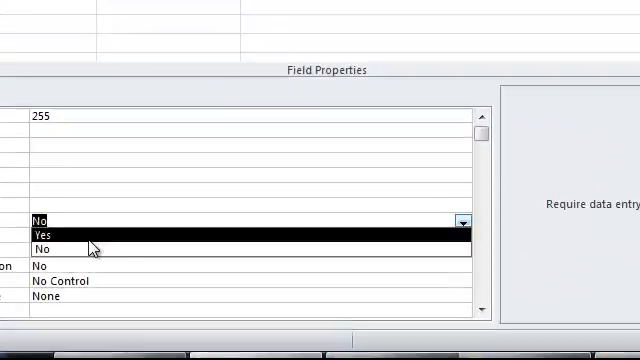
{"action": "left_click", "coordinate": [55, 234]}
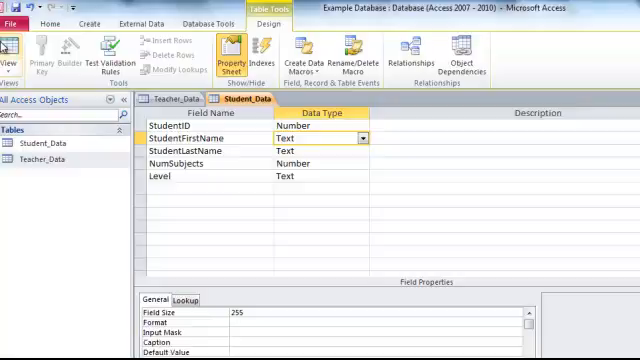
Save the presence check and test the existing records against it in the datasheet.
{"action": "left_click", "coordinate": [8, 45]}
{"action": "left_click", "coordinate": [374, 247]}
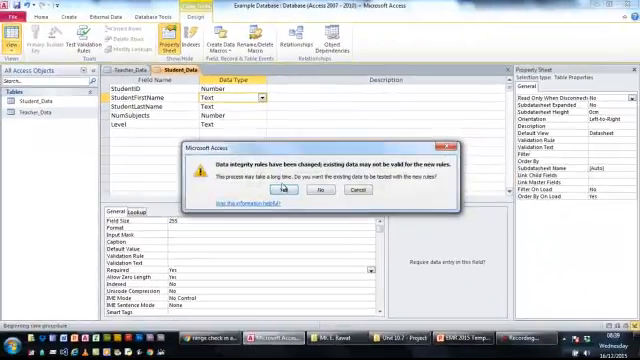
{"action": "left_click", "coordinate": [284, 190]}
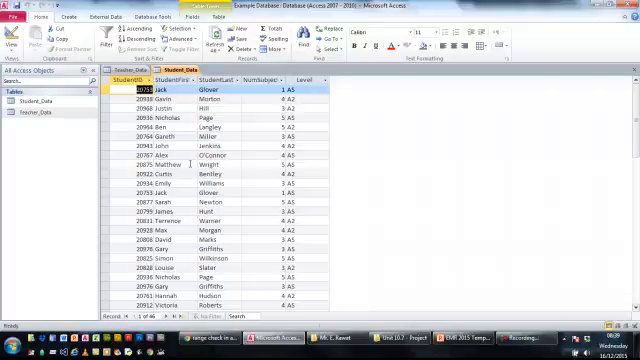
{"action": "scroll", "coordinate": [190, 165], "scroll_direction": "down", "scroll_amount": 3}
{"action": "scroll", "coordinate": [165, 242], "scroll_direction": "down", "scroll_amount": 3}
{"action": "scroll", "coordinate": [168, 242], "scroll_direction": "down", "scroll_amount": 3}
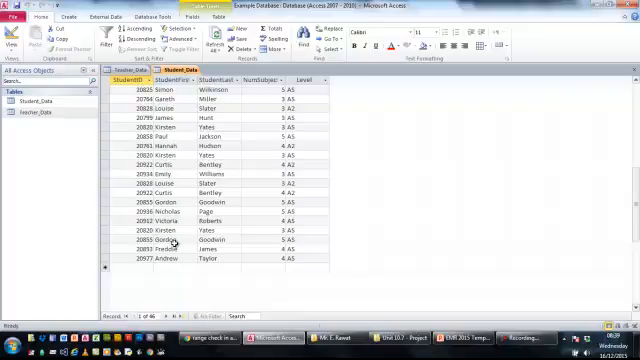
Start a Lookup Wizard on the Level field, choosing to enter the values manually.
{"action": "left_click", "coordinate": [10, 36]}
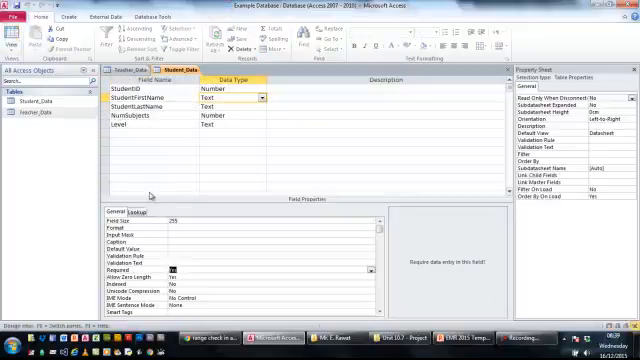
{"action": "key", "text": "alt+Tab"}
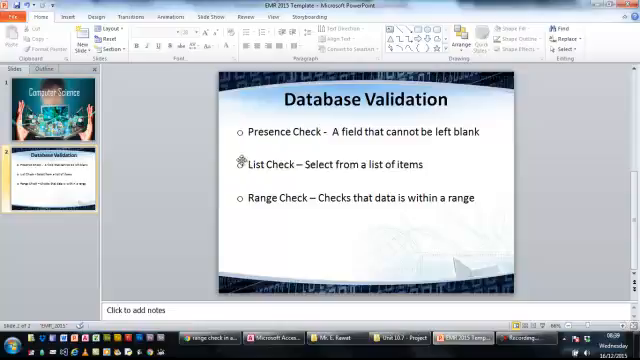
{"action": "key", "text": "alt+Tab"}
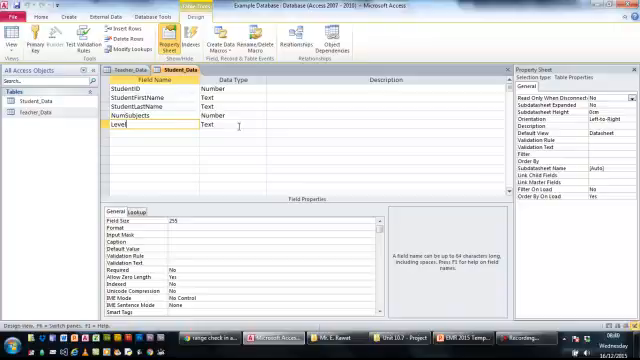
{"action": "left_click", "coordinate": [262, 124]}
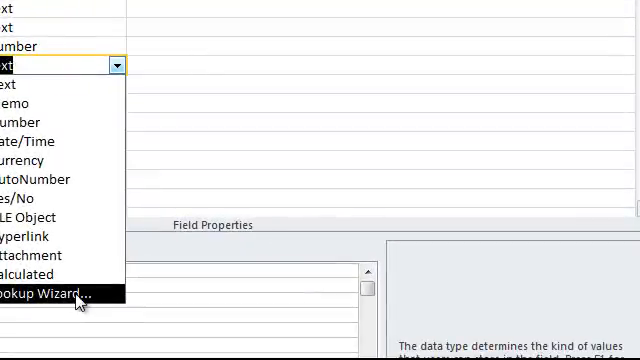
{"action": "left_click", "coordinate": [224, 231]}
{"action": "left_click", "coordinate": [165, 65]}
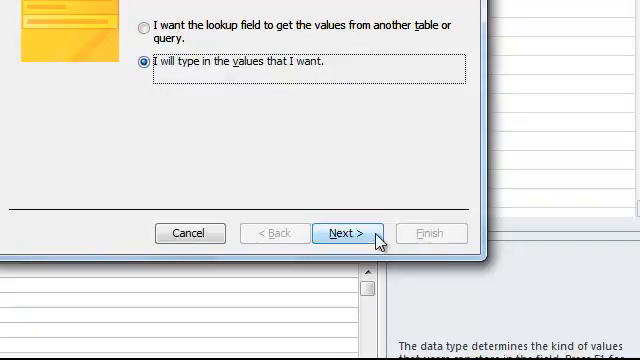
{"action": "left_click", "coordinate": [143, 63]}
Enter A2 and AS as the lookup values for Level and advance to the final options.
{"action": "left_click", "coordinate": [357, 238]}
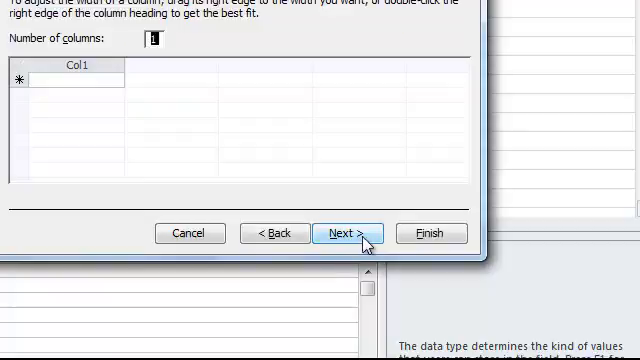
{"action": "left_click", "coordinate": [81, 81]}
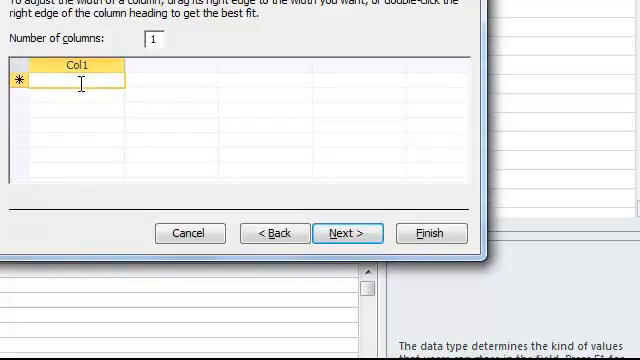
{"action": "type", "text": "A2"}
{"action": "key", "text": "Down"}
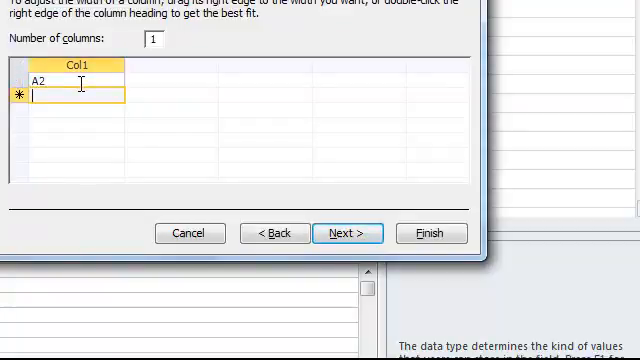
{"action": "type", "text": "AS"}
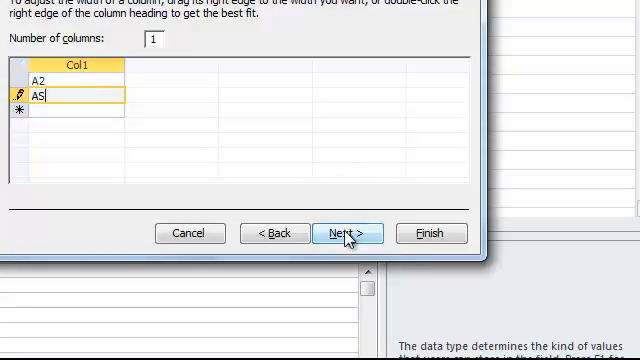
{"action": "left_click", "coordinate": [346, 233]}
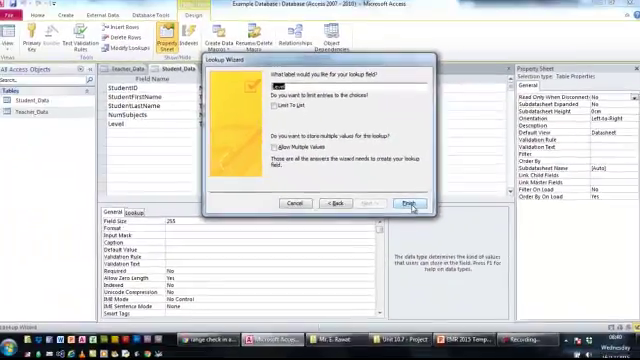
{"action": "left_click", "coordinate": [430, 233]}
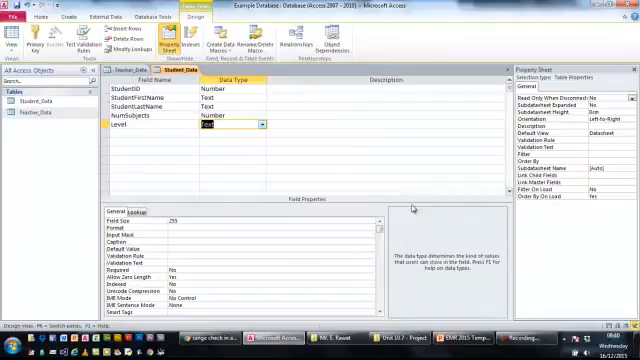
{"action": "left_click", "coordinate": [12, 38]}
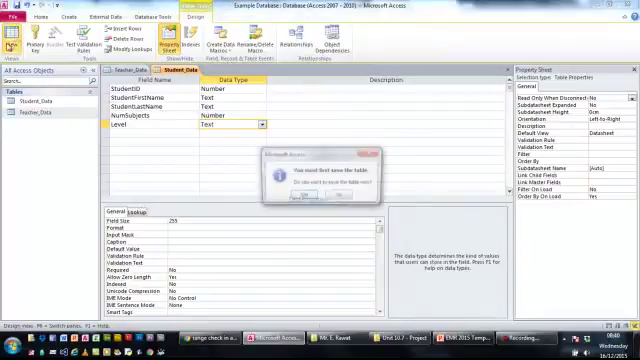
{"action": "left_click", "coordinate": [300, 198]}
{"action": "scroll", "coordinate": [307, 205], "scroll_direction": "down", "scroll_amount": 8}
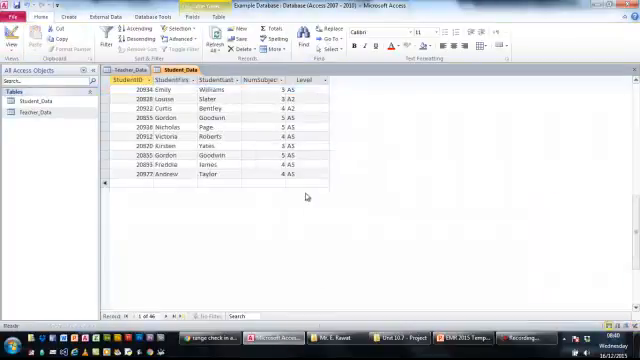
{"action": "left_click", "coordinate": [305, 184]}
{"action": "left_click", "coordinate": [325, 184]}
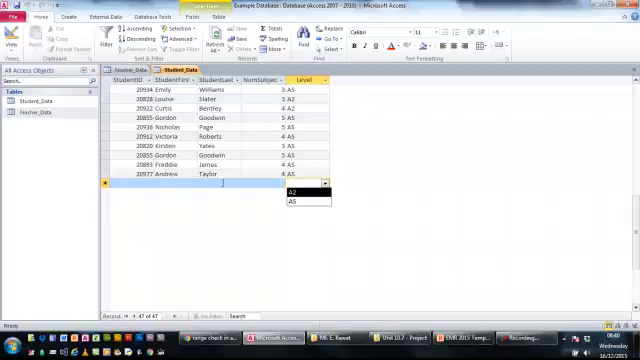
{"action": "left_click", "coordinate": [228, 175]}
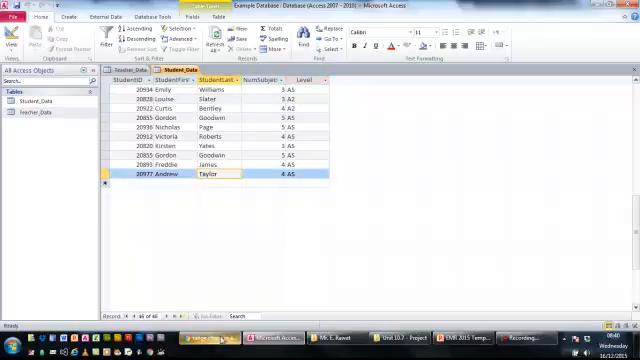
{"action": "left_click", "coordinate": [348, 340]}
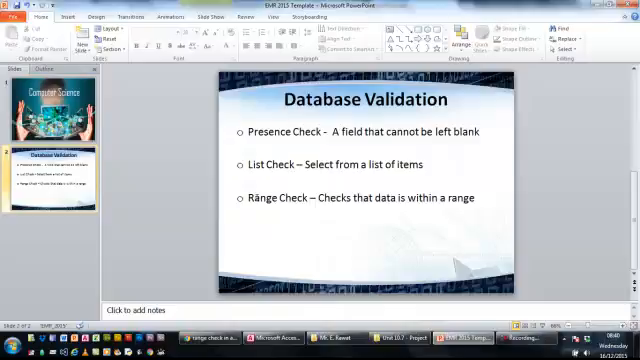
{"action": "left_click", "coordinate": [280, 338]}
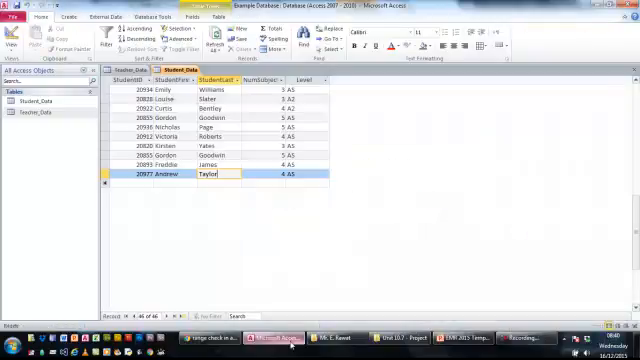
Return to Student_Data's design and select the NumSubjects field to show its properties.
{"action": "left_click", "coordinate": [10, 40]}
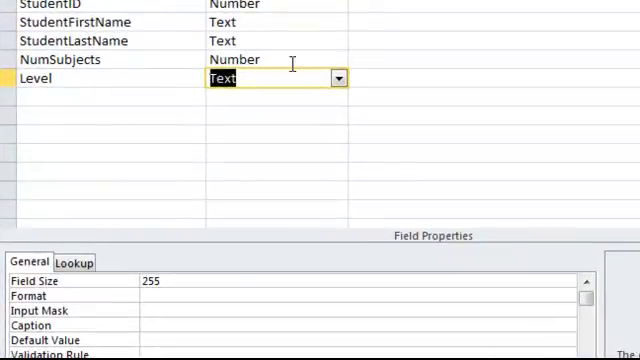
{"action": "left_click", "coordinate": [306, 60]}
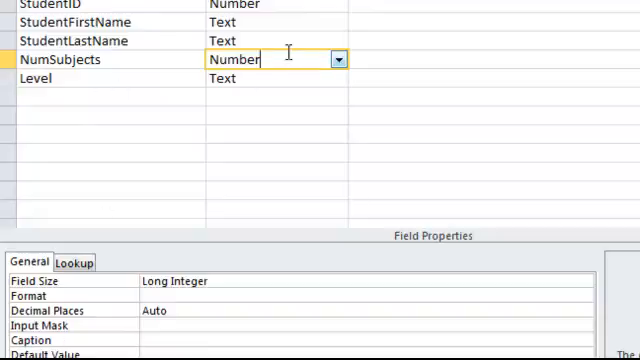
{"action": "left_click", "coordinate": [6, 62]}
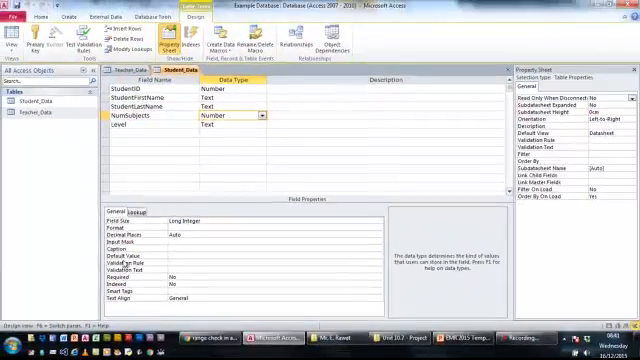
Give NumSubjects the rule >0 And <6 with text 'You can only enter between 1 and 5'.
{"action": "left_click", "coordinate": [170, 262]}
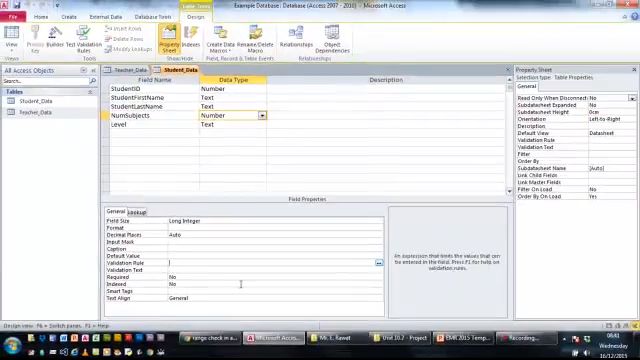
{"action": "type", "text": ">0 and <6"}
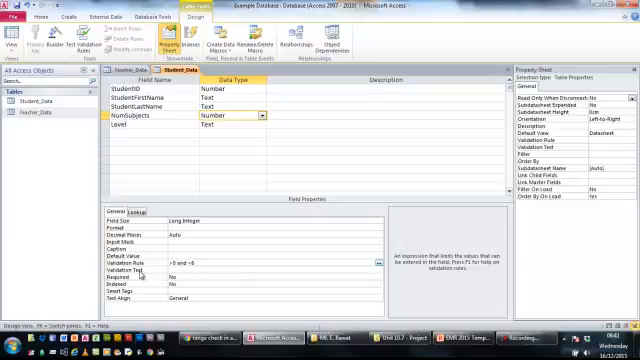
{"action": "left_click", "coordinate": [184, 270]}
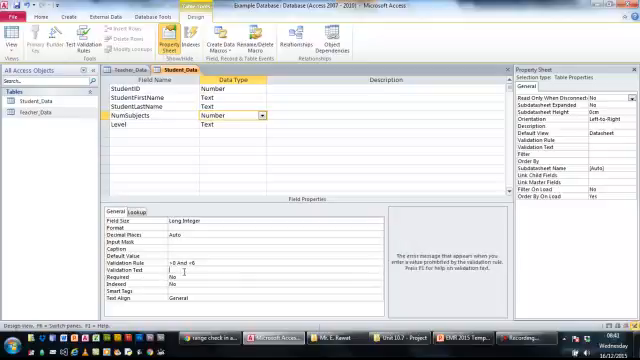
{"action": "left_click", "coordinate": [184, 263]}
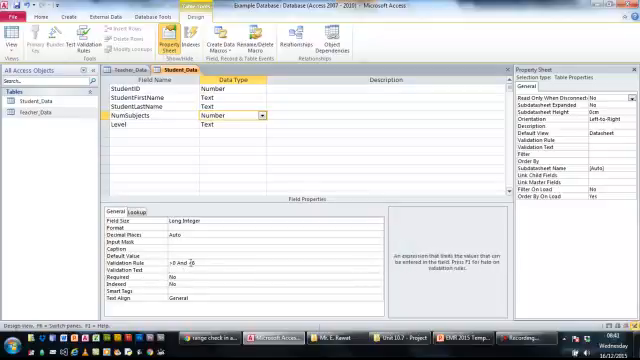
{"action": "left_click", "coordinate": [176, 270]}
{"action": "type", "text": "\"You can only"}
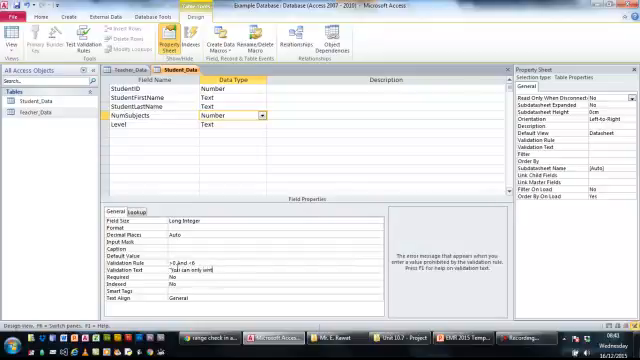
{"action": "type", "text": "er between 1 and 5"}
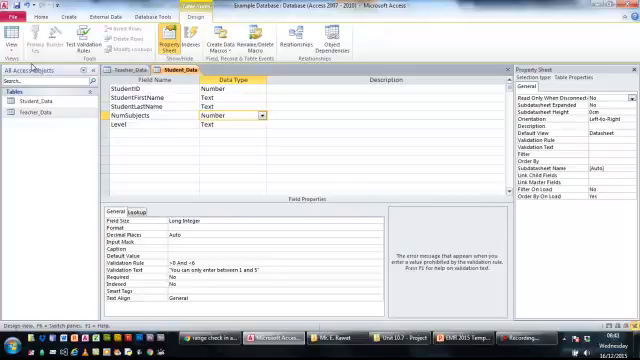
Save the range check and test existing records against it in the datasheet.
{"action": "left_click", "coordinate": [10, 33]}
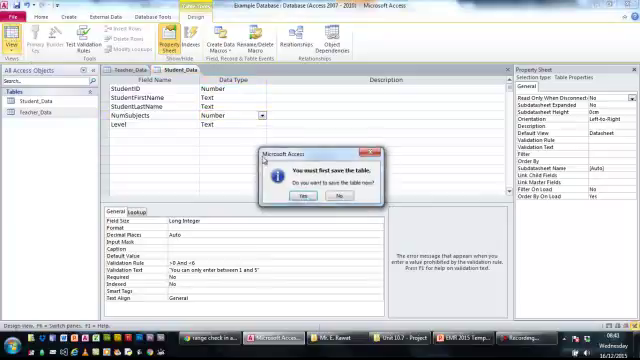
{"action": "left_click", "coordinate": [303, 196]}
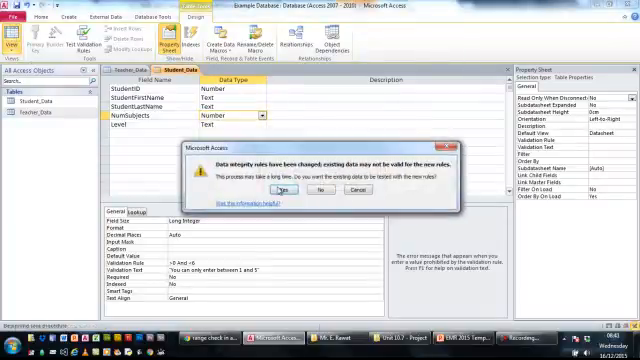
{"action": "left_click", "coordinate": [285, 190]}
{"action": "scroll", "coordinate": [189, 250], "scroll_direction": "down", "scroll_amount": 10}
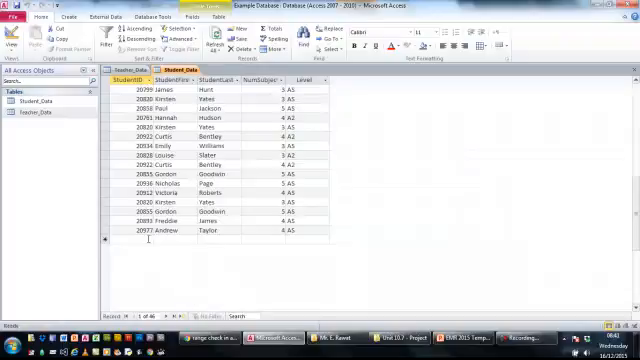
Start a new student record with last name Lun.
{"action": "left_click", "coordinate": [189, 241]}
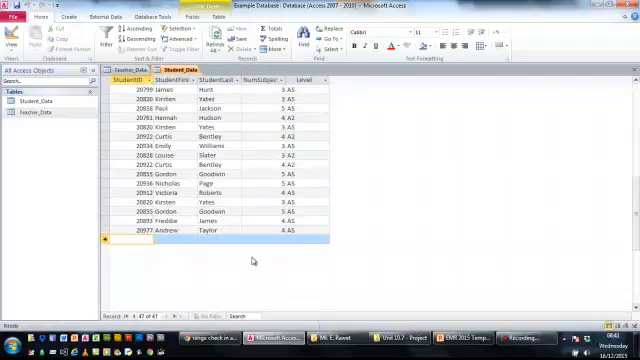
{"action": "type", "text": "6"}
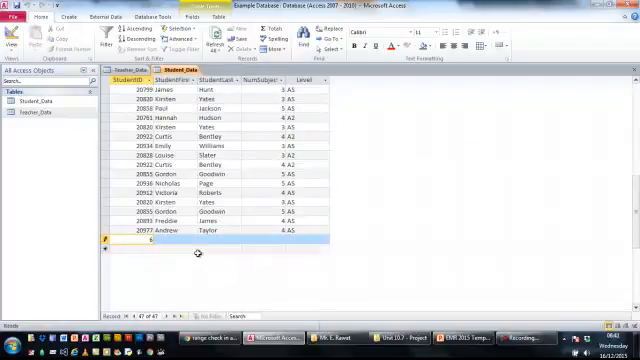
{"action": "type", "text": "15267"}
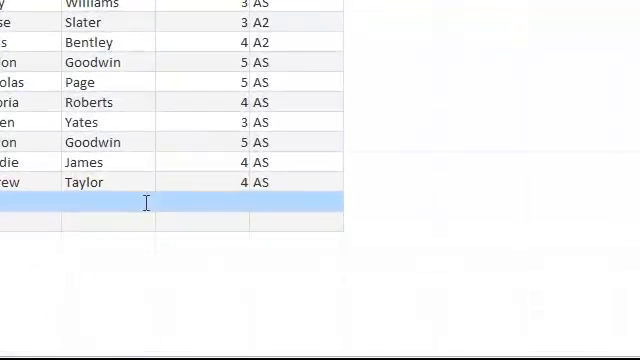
{"action": "left_click", "coordinate": [146, 203]}
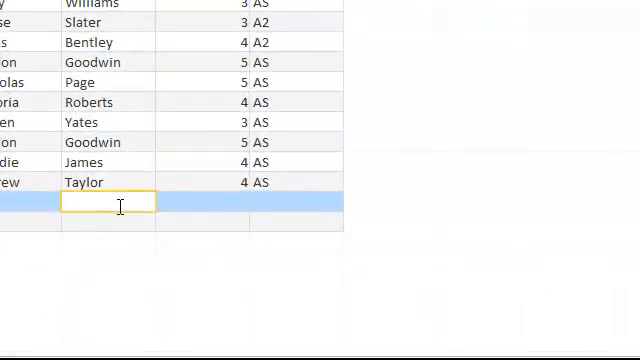
{"action": "type", "text": "J"}
{"action": "key", "text": "BackSpace"}
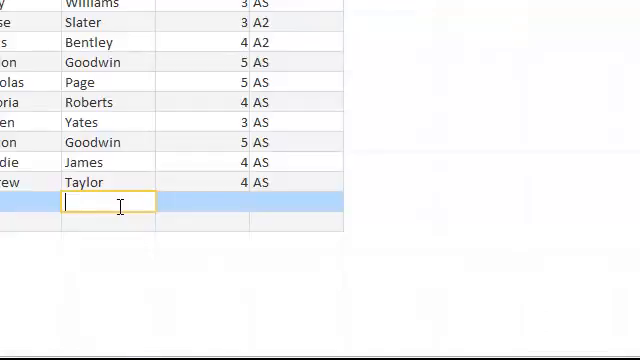
{"action": "type", "text": "Lun"}
{"action": "key", "text": "Tab"}
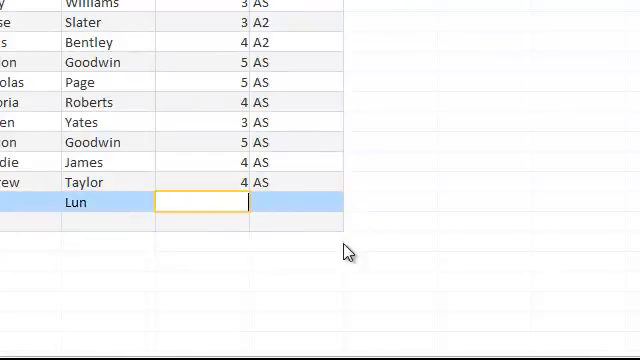
{"action": "type", "text": "9"}
Enter 9 subjects to trigger the range error, then select the rejected value for replacement.
{"action": "key", "text": "Tab"}
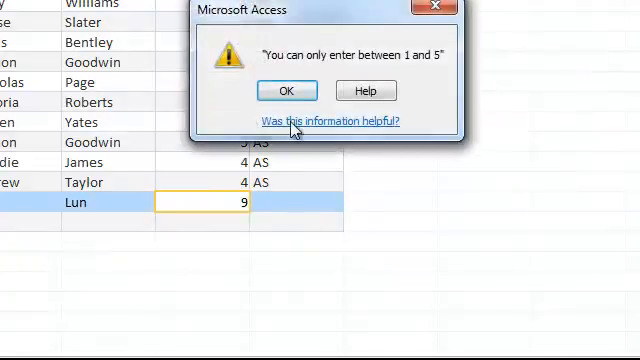
{"action": "left_click", "coordinate": [286, 93]}
{"action": "double_click", "coordinate": [247, 202]}
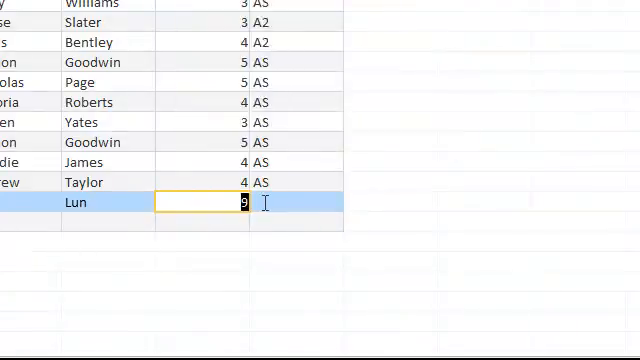
{"action": "type", "text": "5"}
Set the Lun record to 5 subjects and choose A2 from the Level list.
{"action": "key", "text": "Tab"}
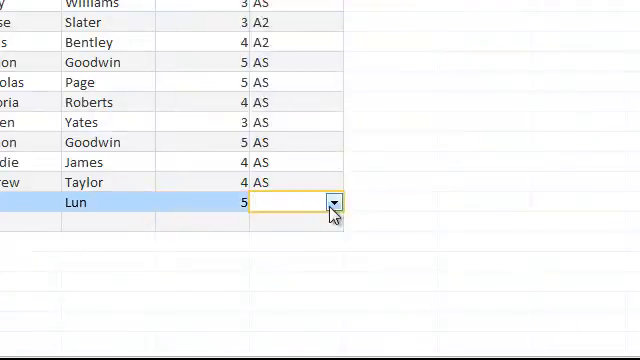
{"action": "left_click", "coordinate": [333, 203]}
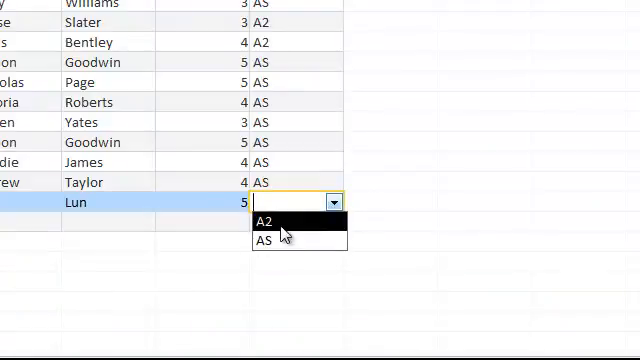
{"action": "left_click", "coordinate": [283, 224]}
Trigger the missing-first-name warning, enter a first name and return to the validation slide.
{"action": "key", "text": "Down"}
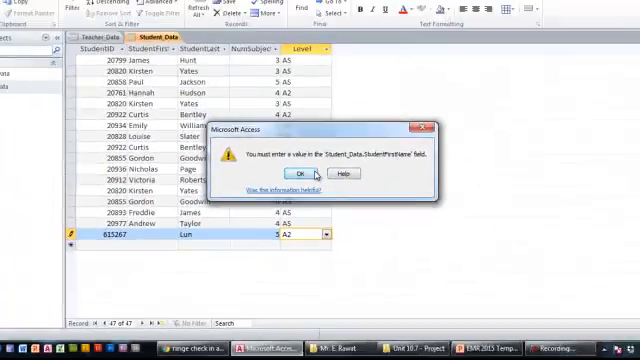
{"action": "left_click", "coordinate": [304, 173]}
{"action": "left_click", "coordinate": [183, 240]}
{"action": "type", "text": "Lisa"}
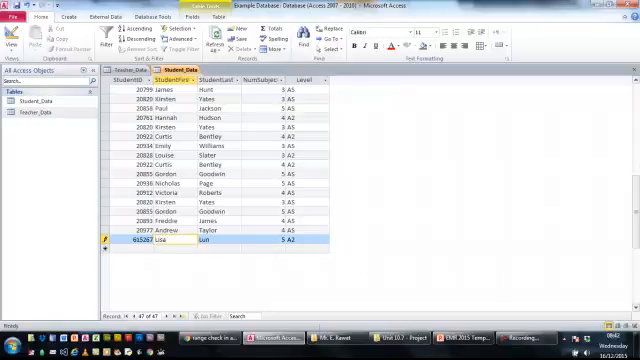
{"action": "left_click", "coordinate": [463, 338]}
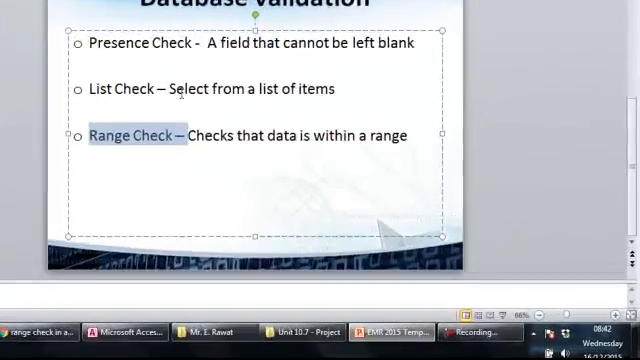